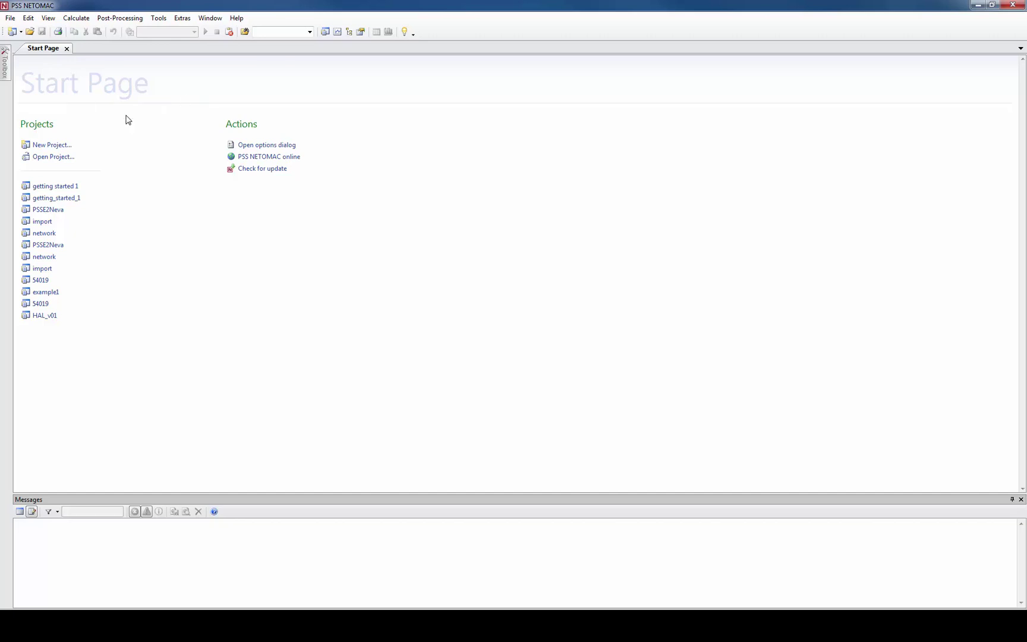
# Start a new project from the Sections template named getting_started_1.
pyautogui.click(50, 146)
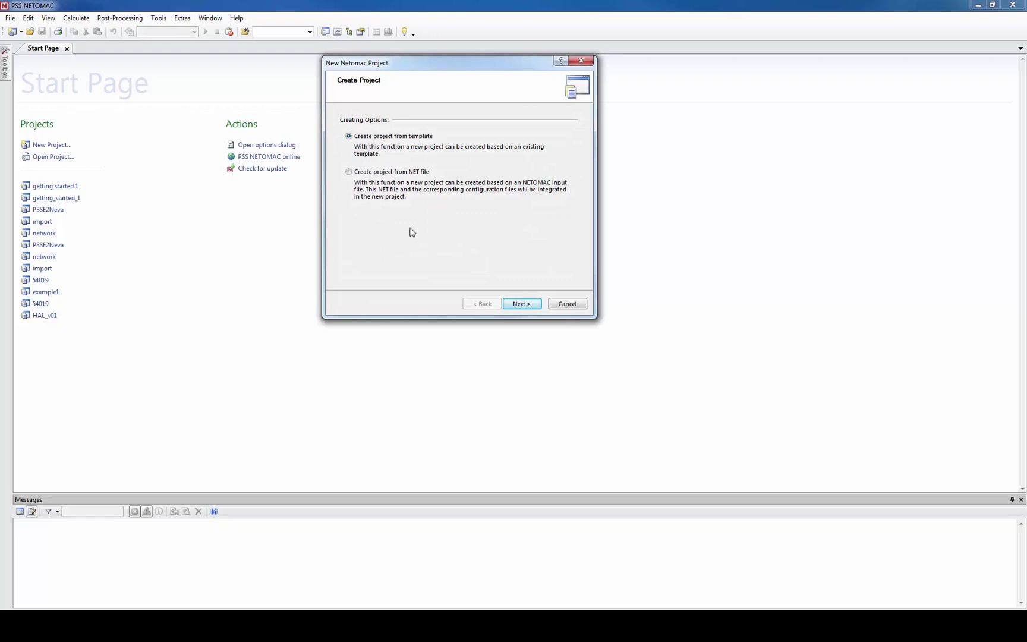
pyautogui.click(517, 304)
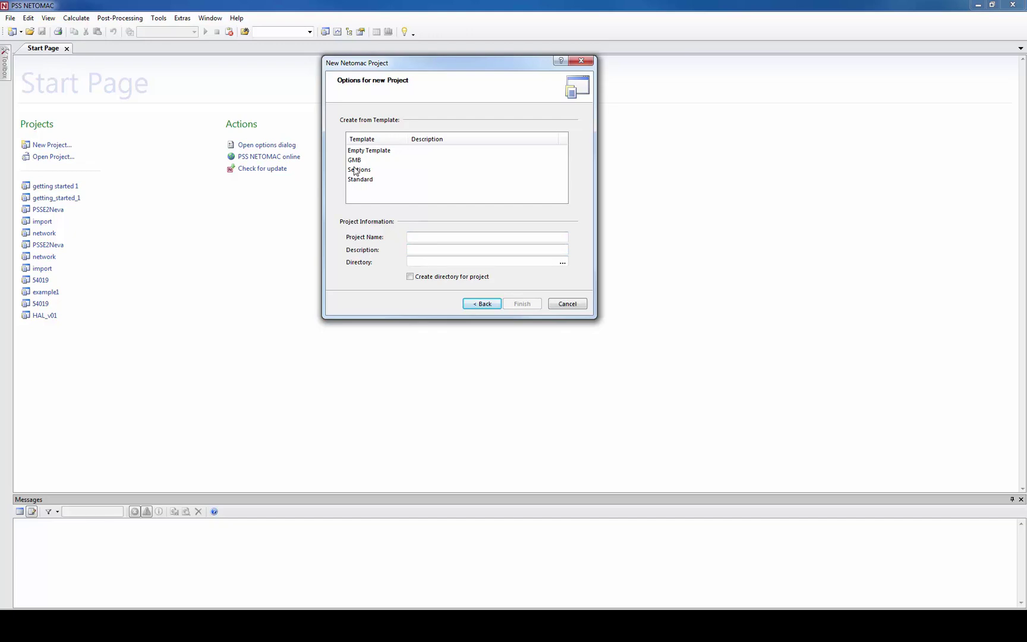
pyautogui.click(355, 170)
pyautogui.click(416, 236)
pyautogui.write('getti')
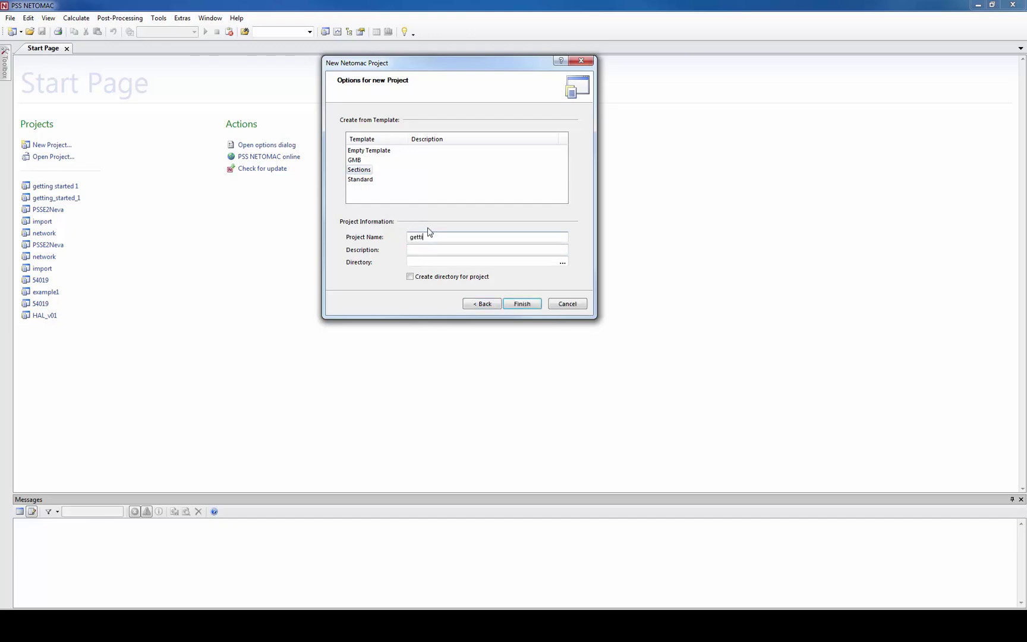
pyautogui.write('ng_started_1')
# Set the project directory to E:\01_getting_started_videos\Lesson1.
pyautogui.click(562, 263)
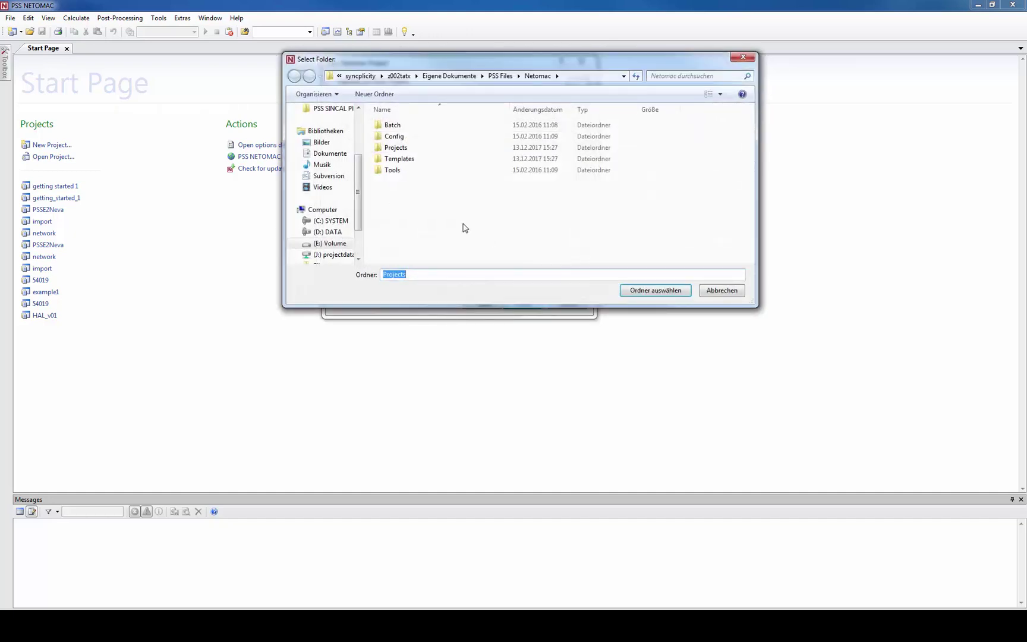
pyautogui.click(330, 243)
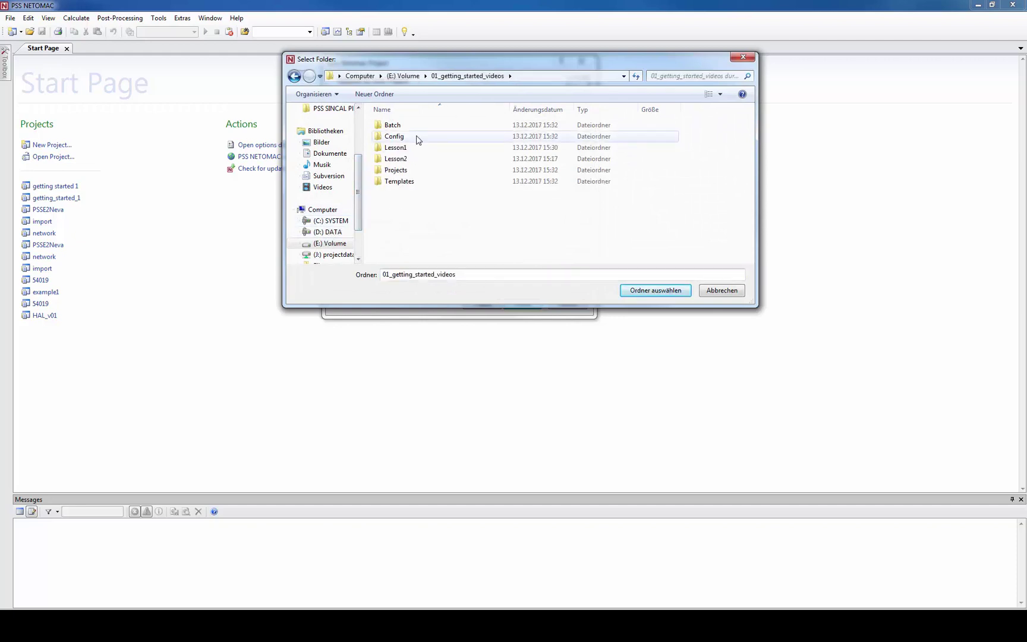
pyautogui.doubleClick(402, 148)
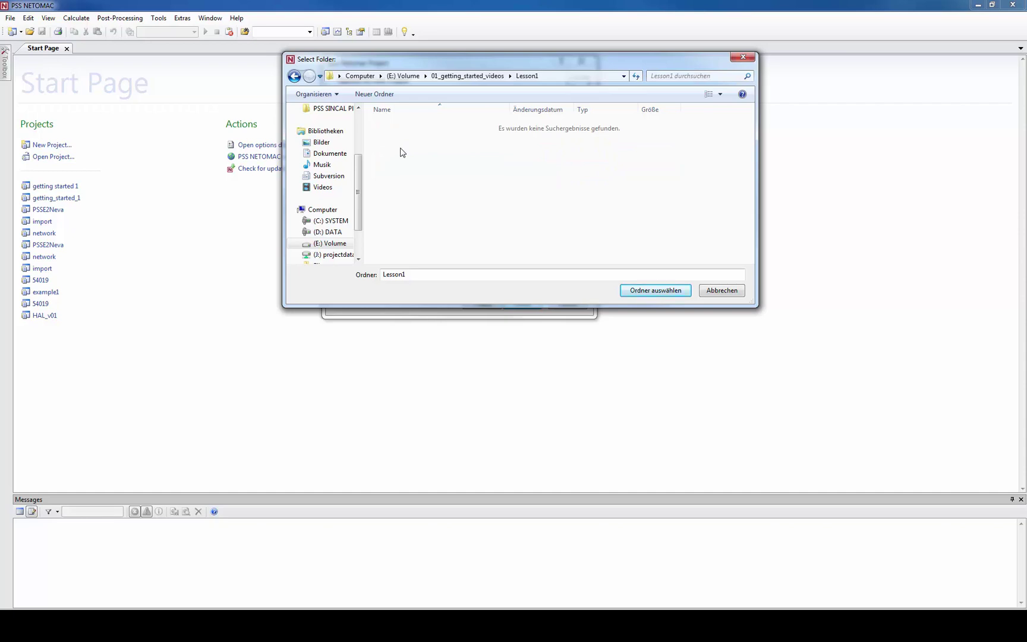
pyautogui.click(648, 291)
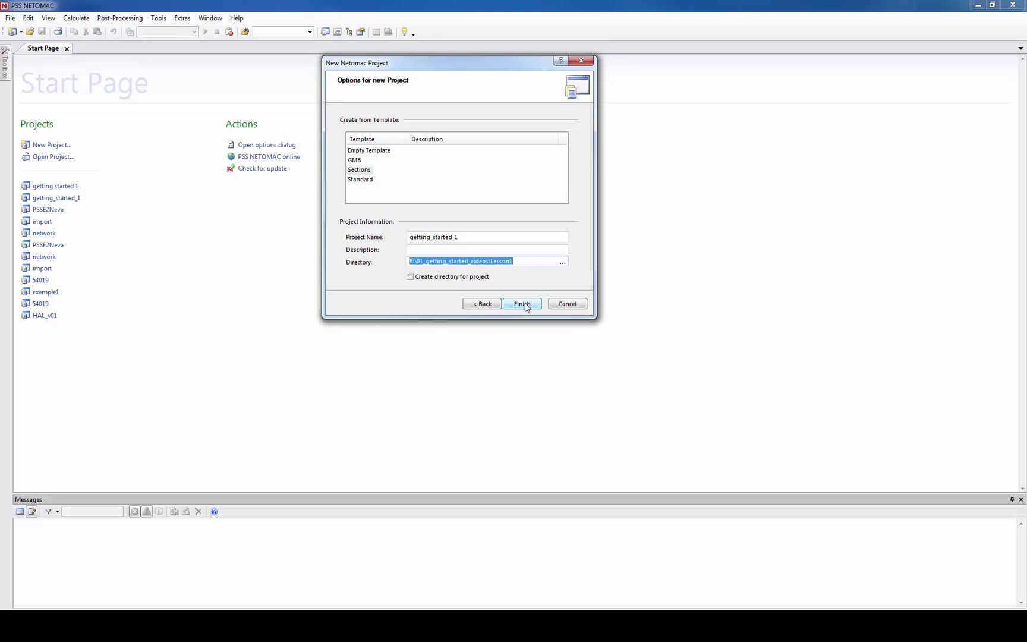
# Finish the New Netomac Project dialog so getting_started_1.net opens with its empty sections.
pyautogui.click(523, 305)
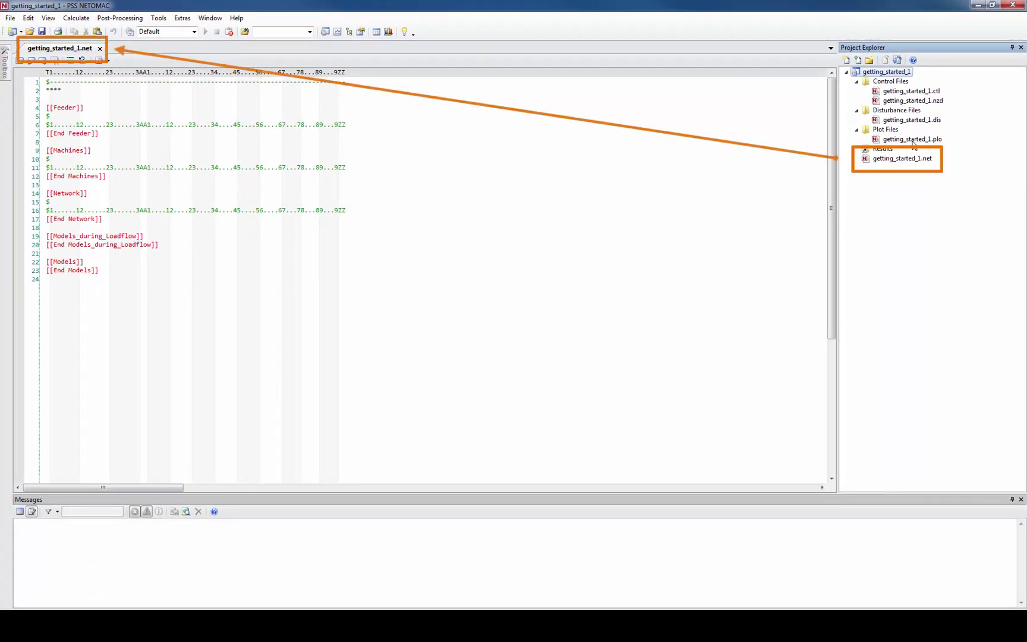
# Open getting_started_1.ctl and review its Load Flow and Dynamics calculation settings.
pyautogui.doubleClick(913, 92)
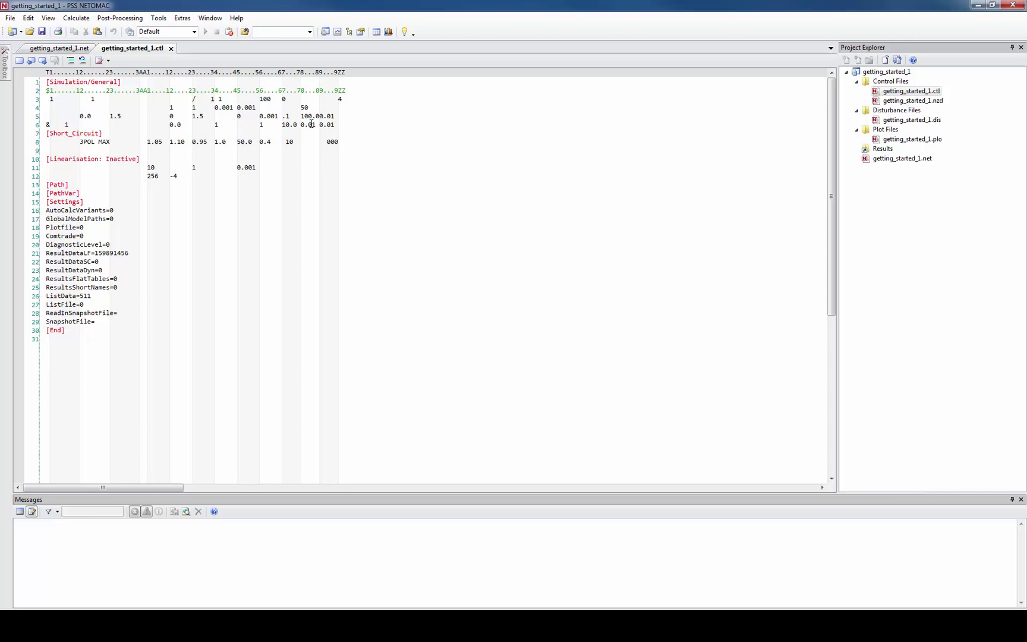
pyautogui.click(77, 19)
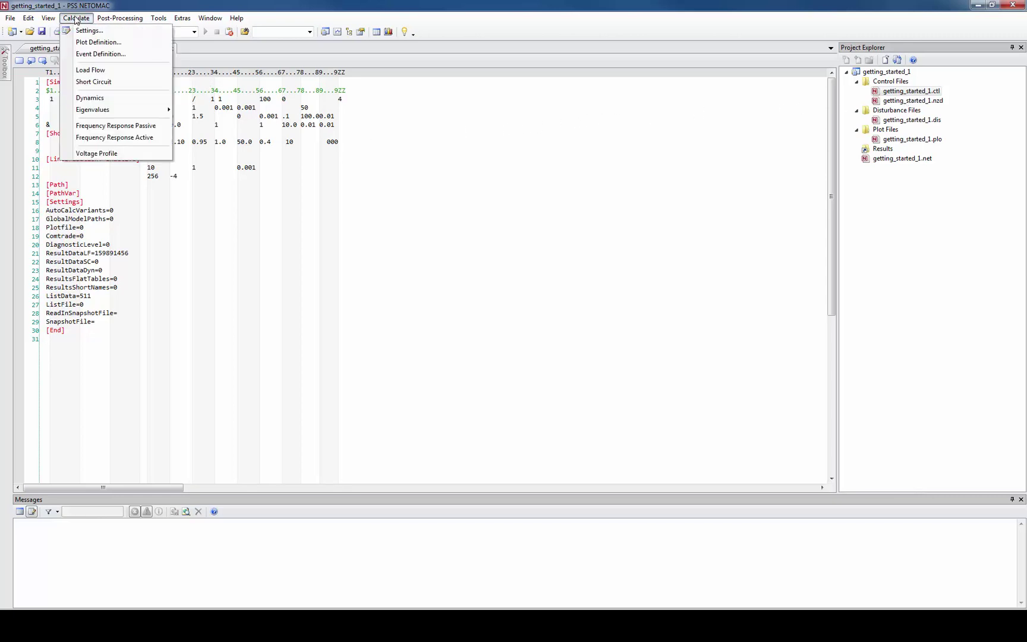
pyautogui.click(84, 31)
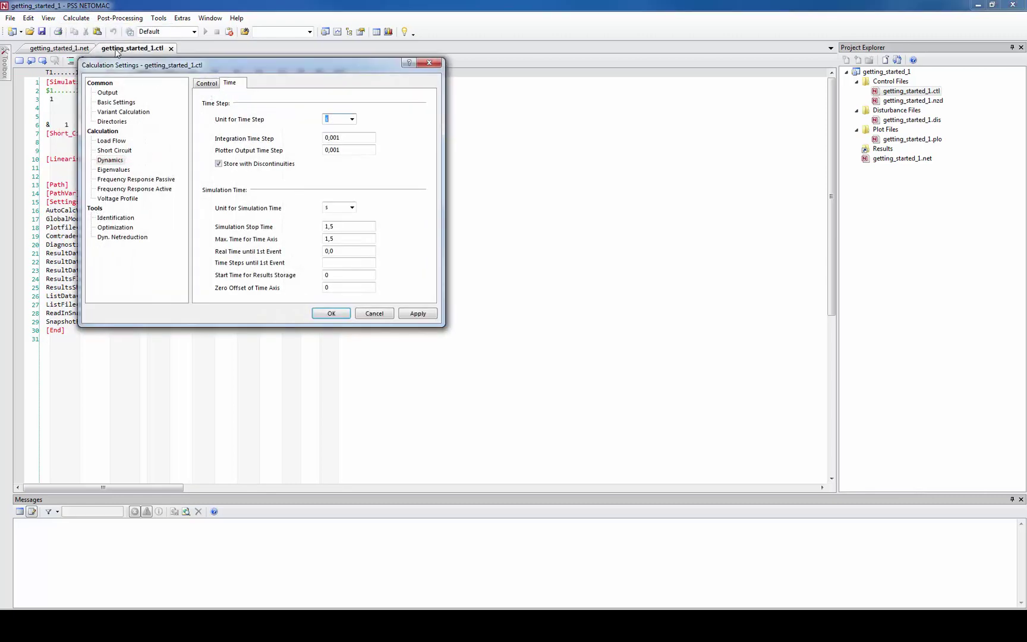
pyautogui.moveTo(127, 61); pyautogui.dragTo(421, 93)
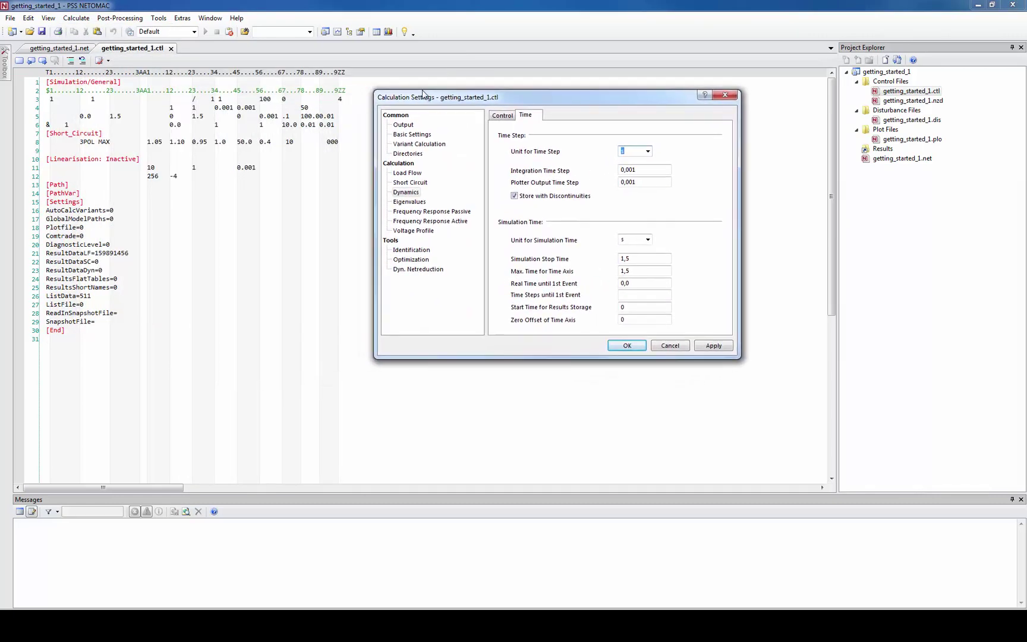
pyautogui.click(415, 175)
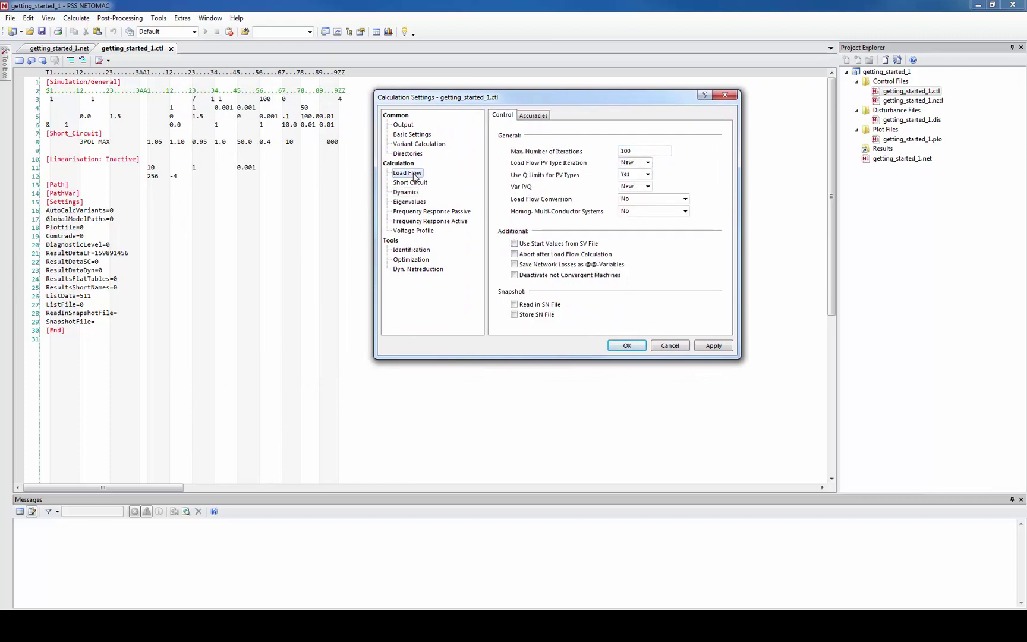
pyautogui.click(413, 193)
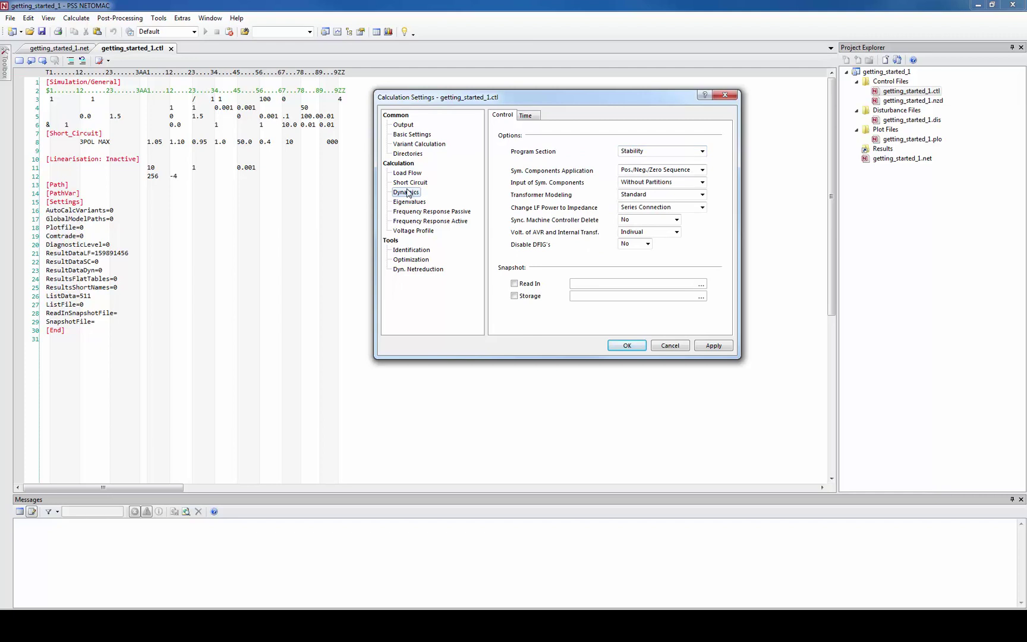
pyautogui.click(624, 344)
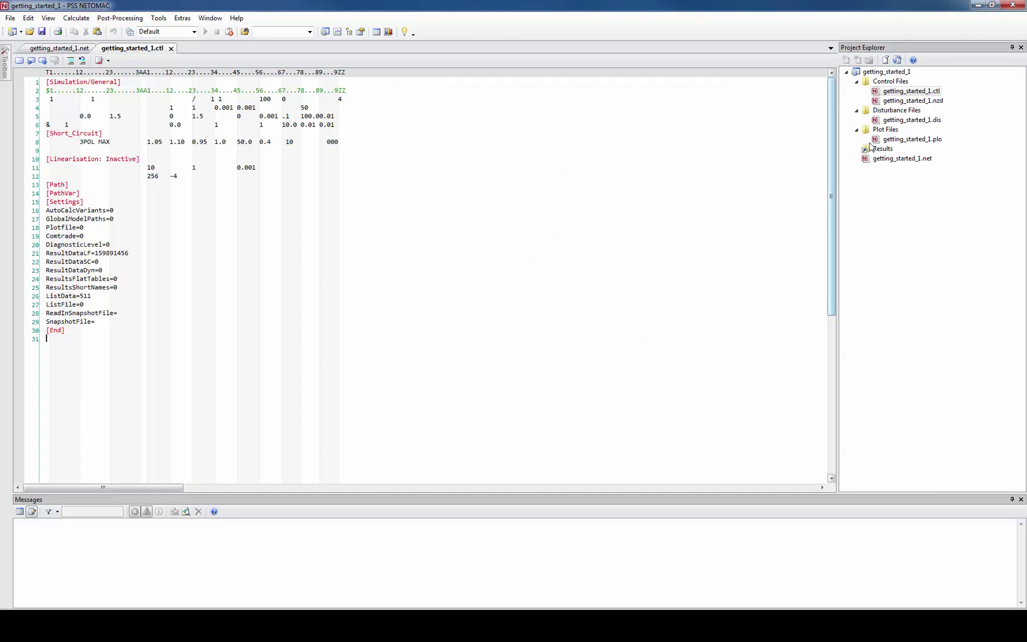
# Open getting_started_1.dis and view its Event Definition window.
pyautogui.click(887, 120)
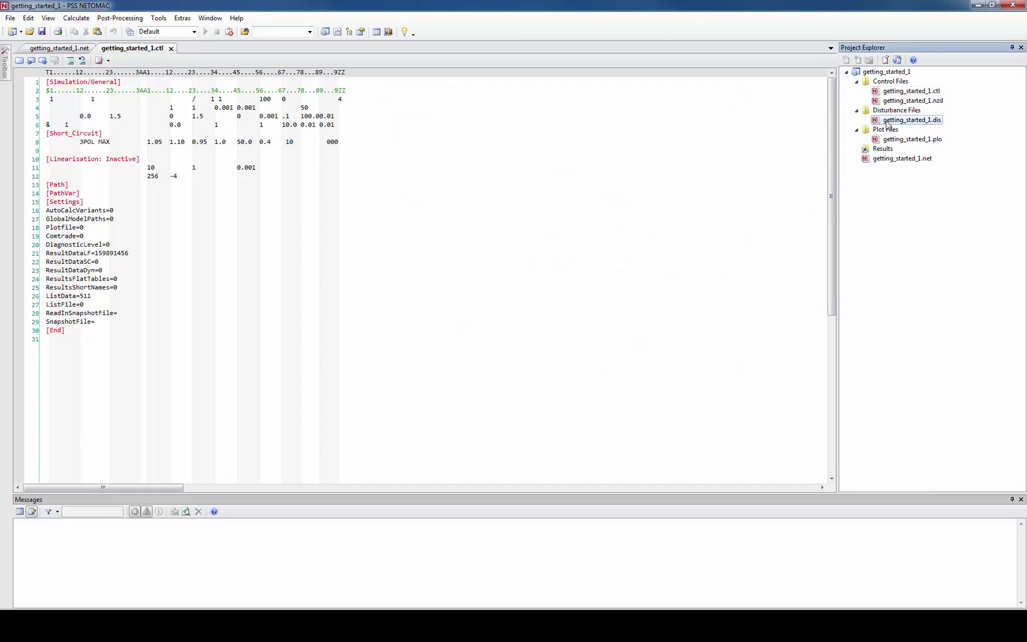
pyautogui.doubleClick(887, 121)
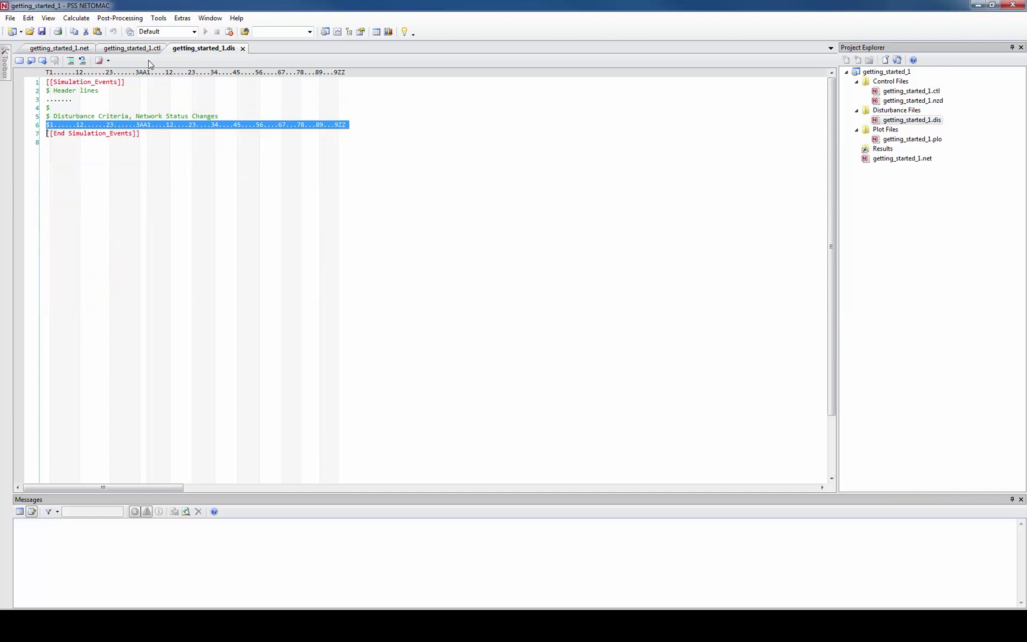
pyautogui.click(76, 18)
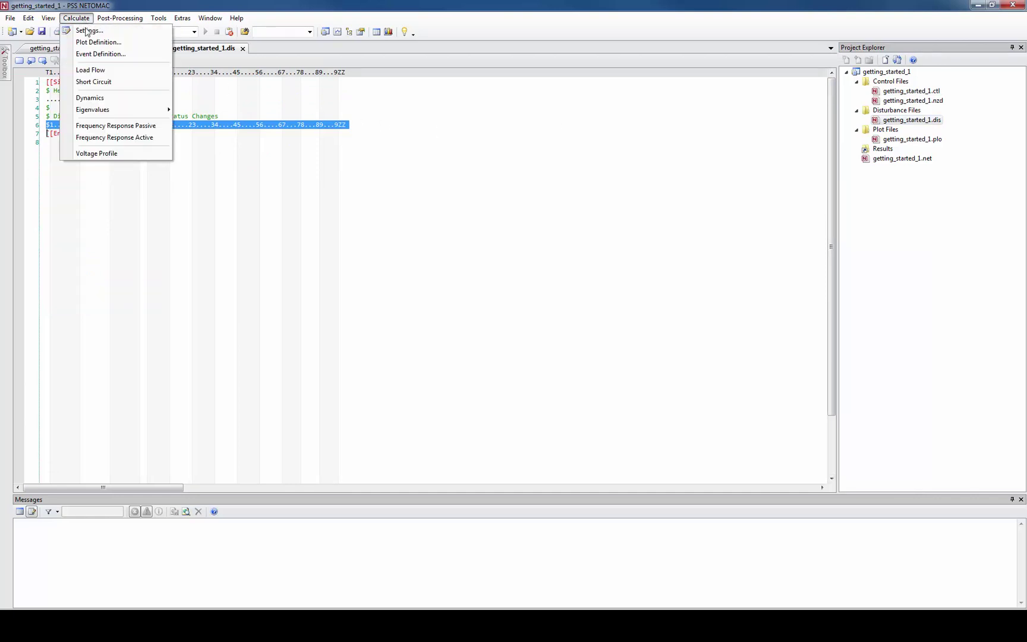
pyautogui.click(96, 55)
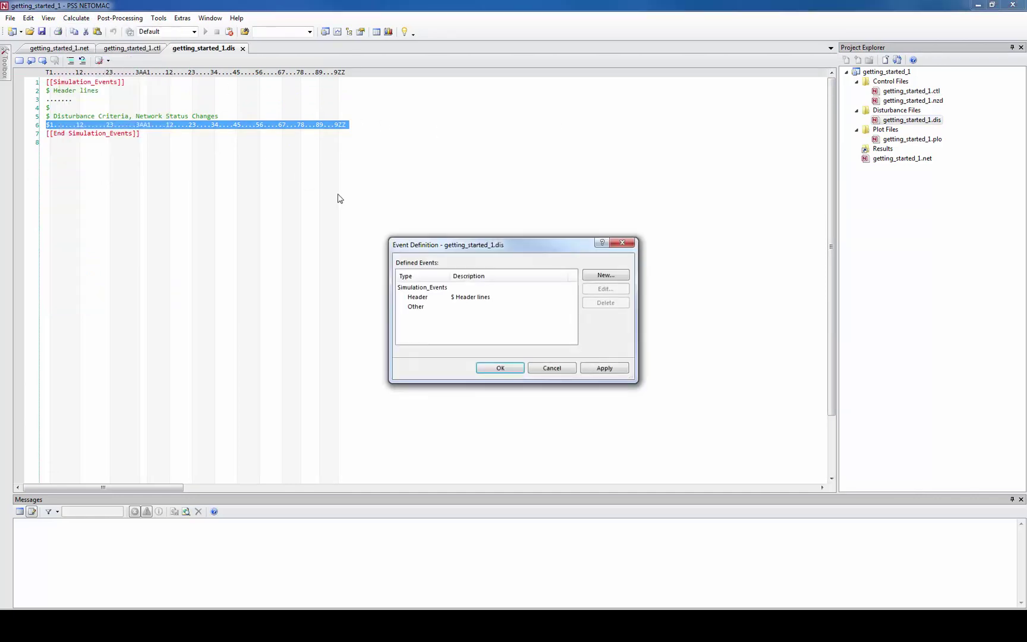
pyautogui.moveTo(470, 253); pyautogui.dragTo(449, 113)
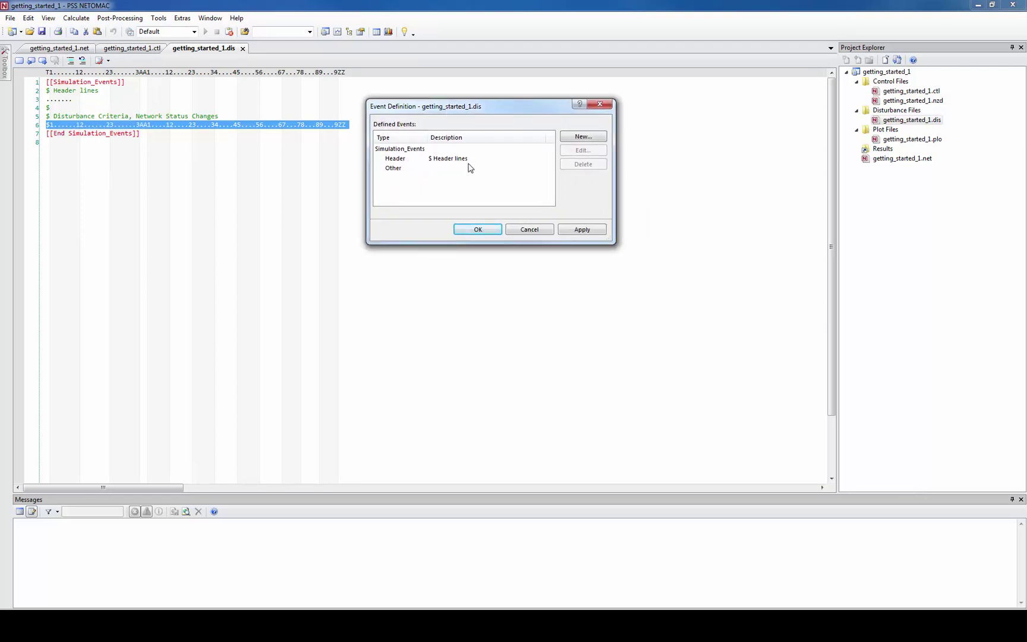
pyautogui.click(478, 229)
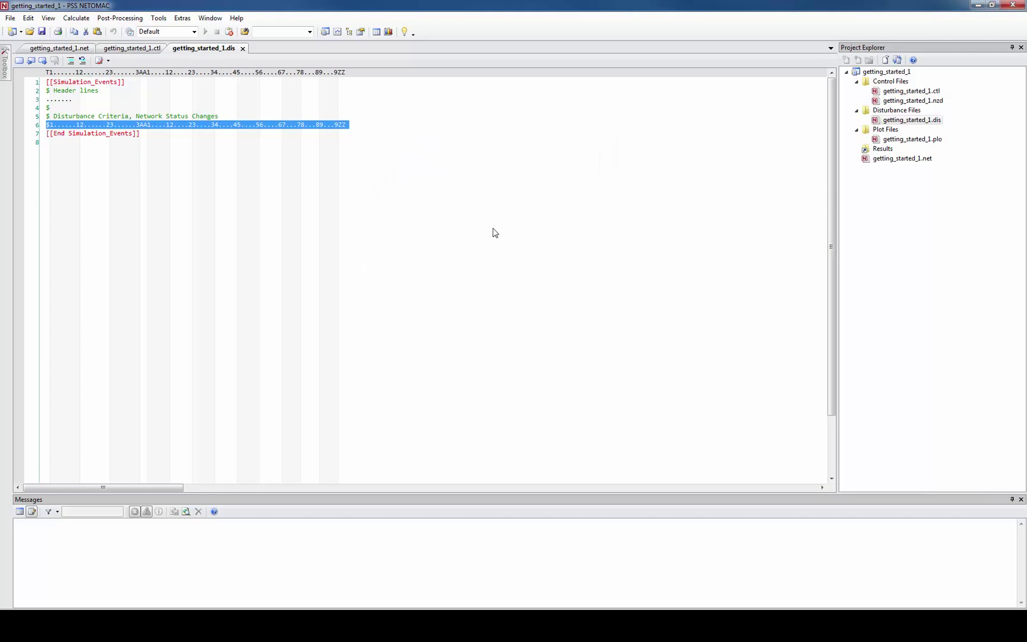
# Open getting_started_1.plo and view its Plot Definition window.
pyautogui.doubleClick(893, 140)
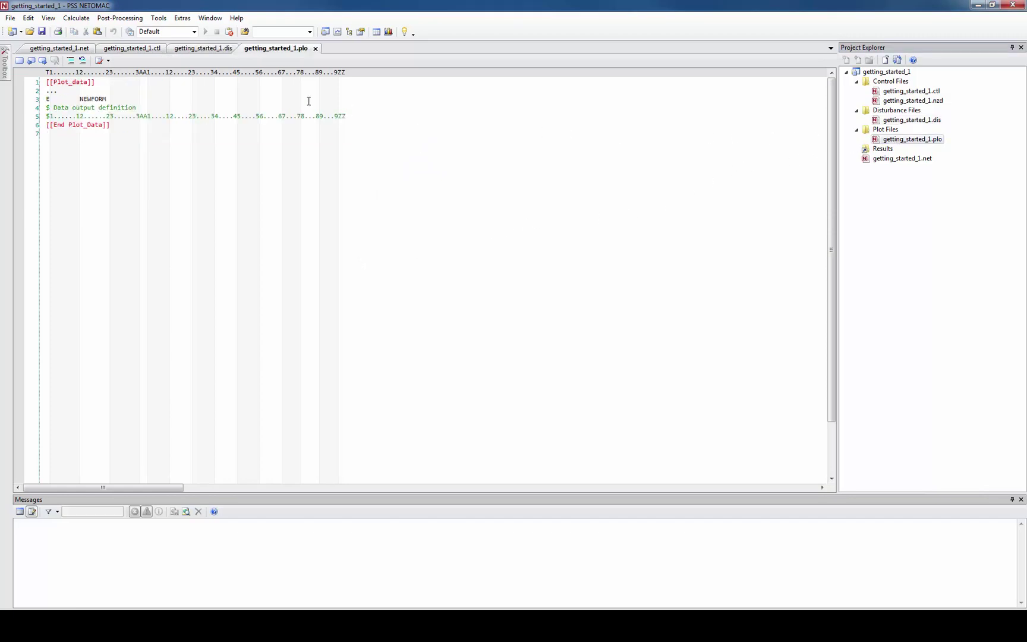
pyautogui.click(76, 18)
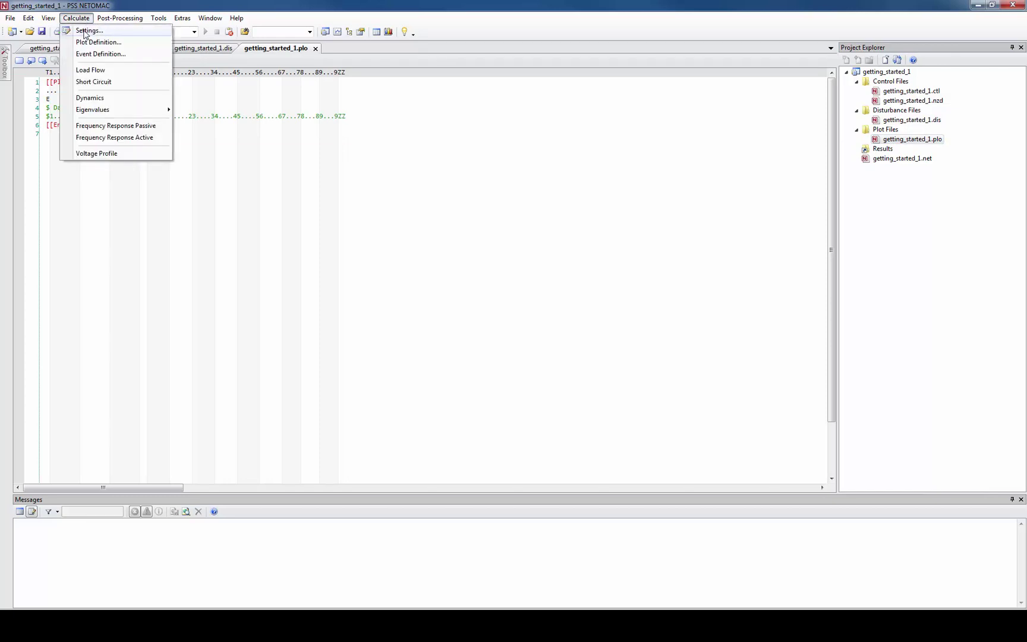
pyautogui.click(83, 41)
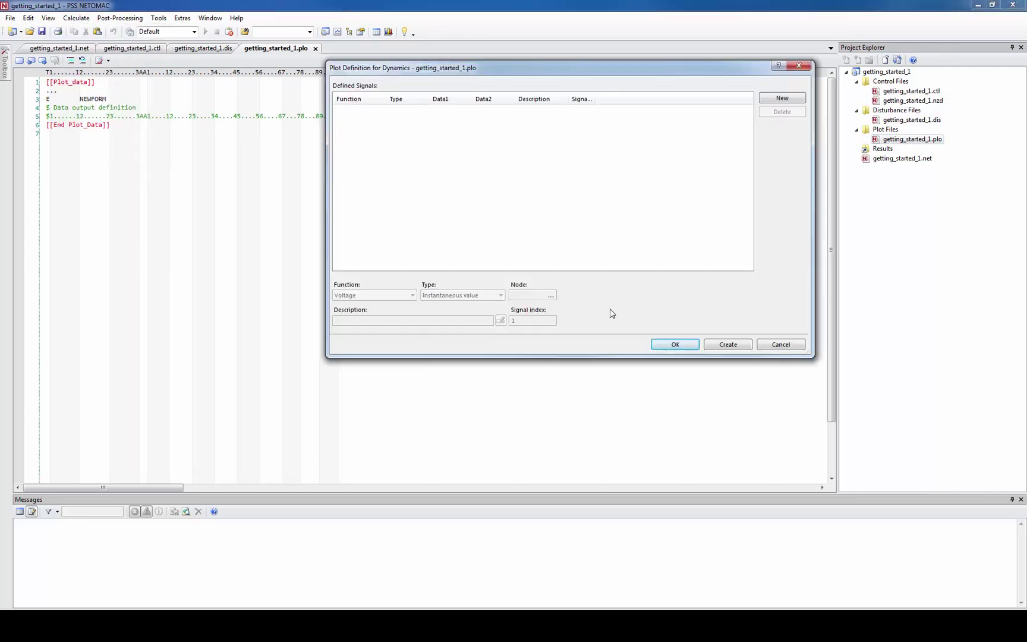
pyautogui.click(675, 346)
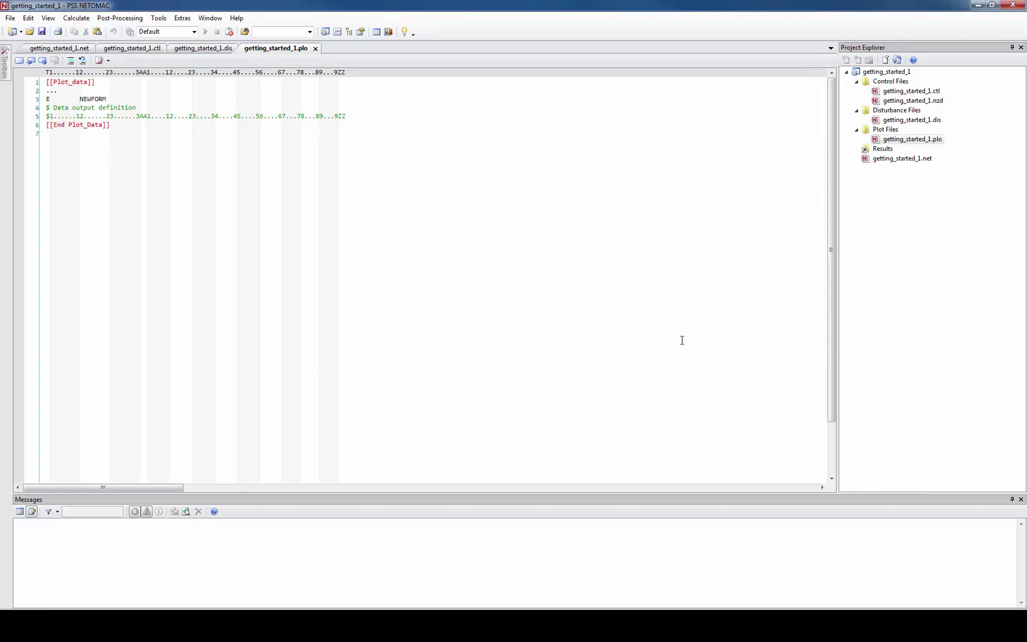
# Reopen the network file getting_started_1.net from the Project Explorer.
pyautogui.click(894, 159)
pyautogui.doubleClick(894, 159)
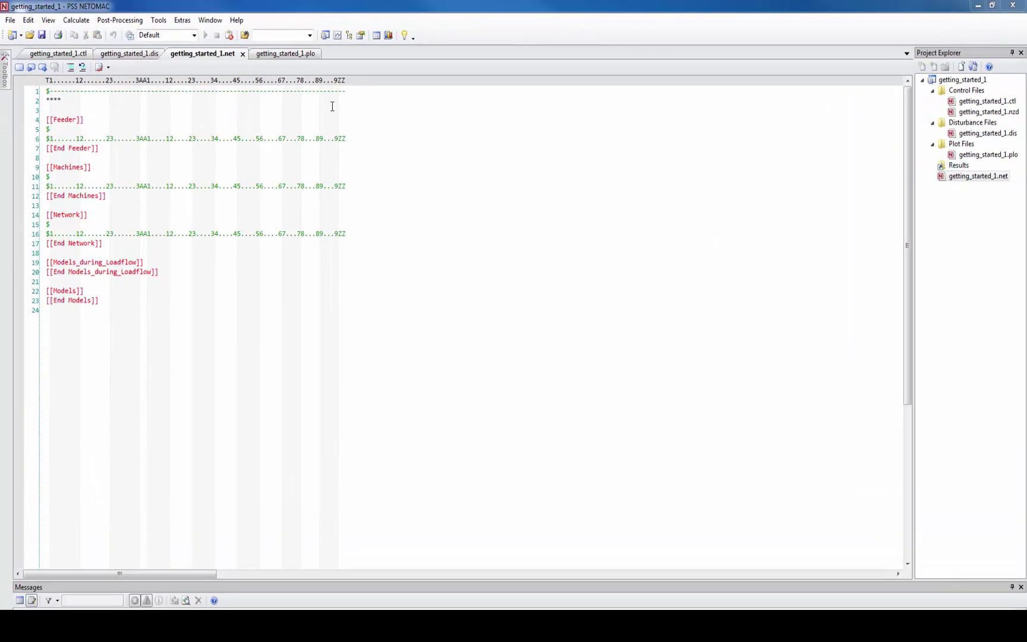
# In the help contents, go through Procedure Manual > Network Elements to the Line L page.
pyautogui.click(236, 22)
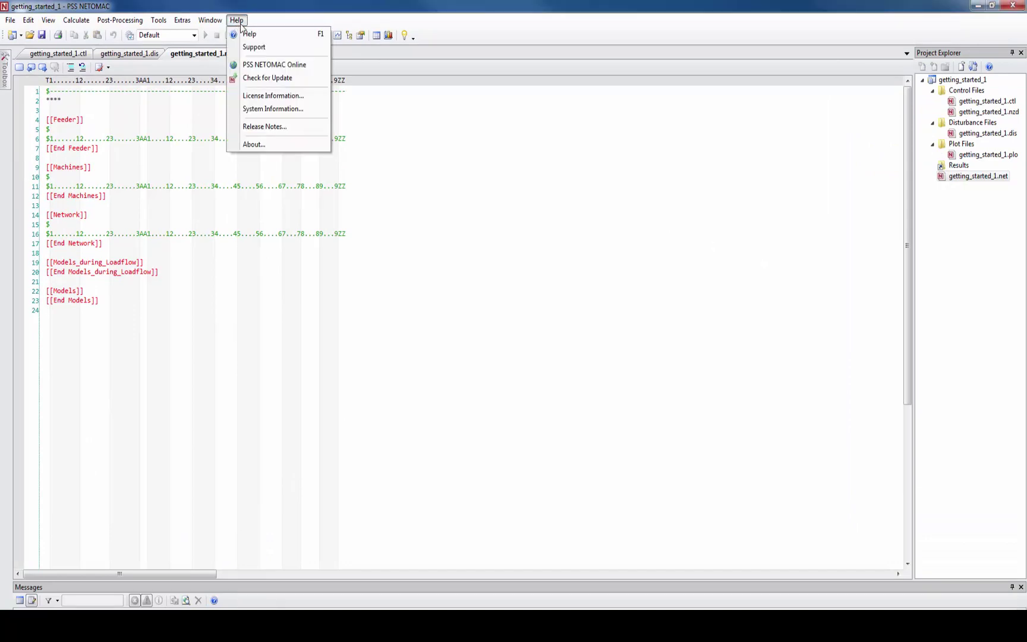
pyautogui.click(250, 36)
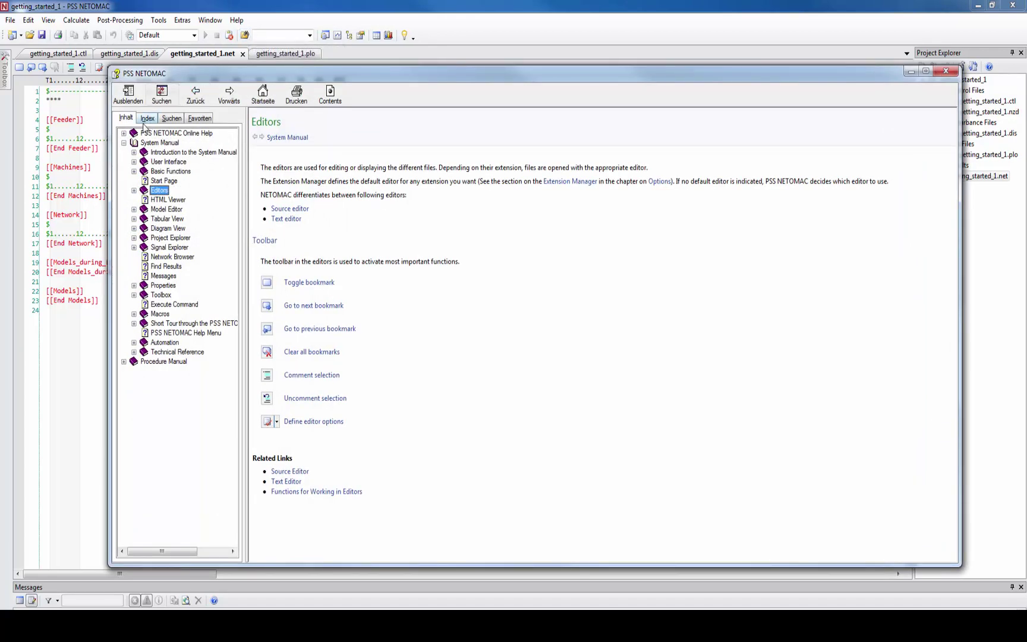
pyautogui.click(124, 143)
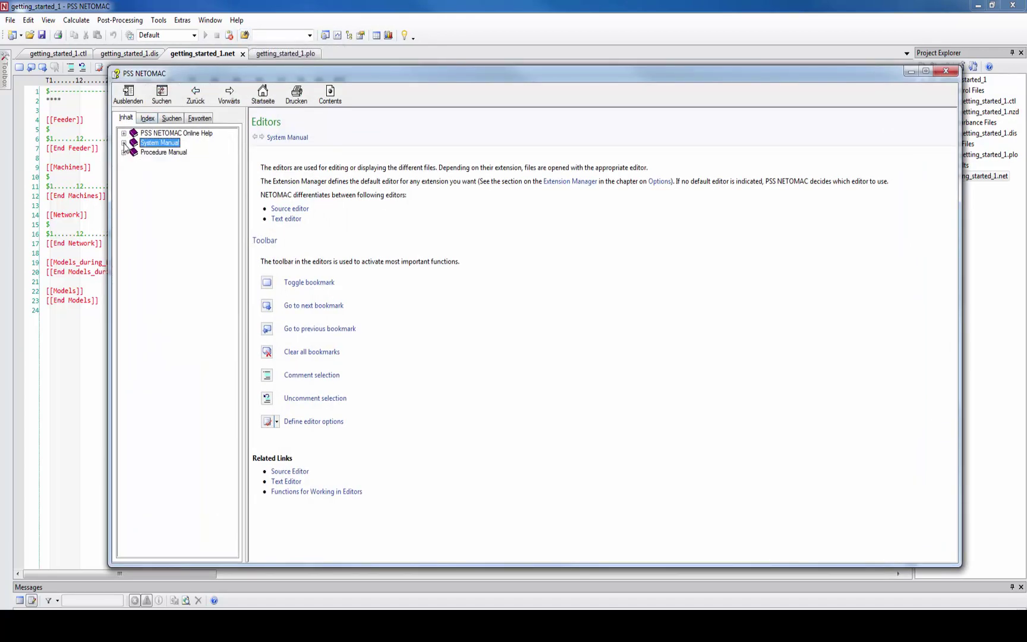
pyautogui.click(124, 153)
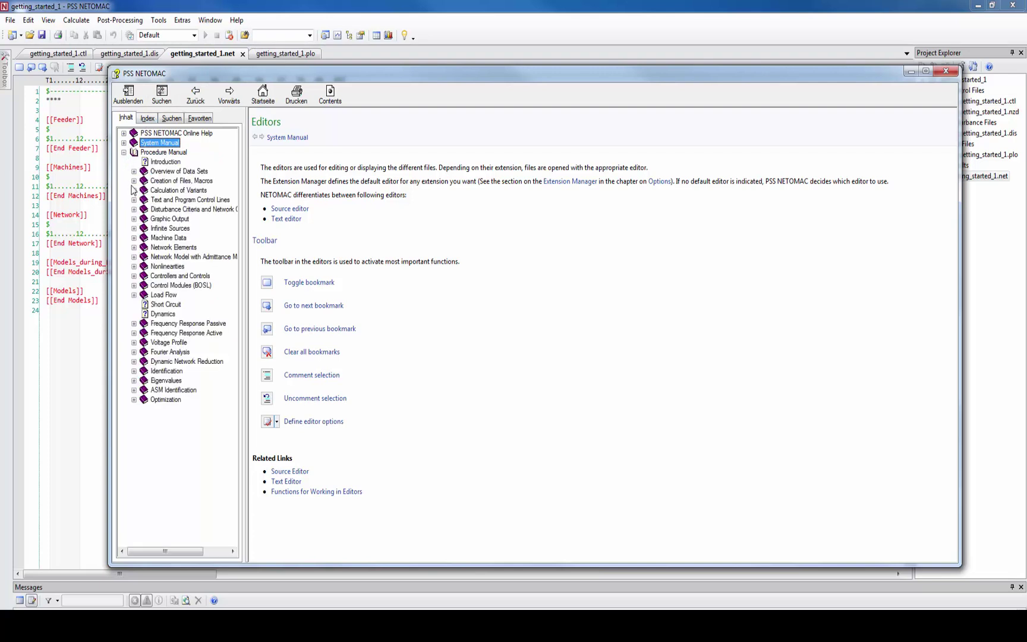
pyautogui.click(134, 248)
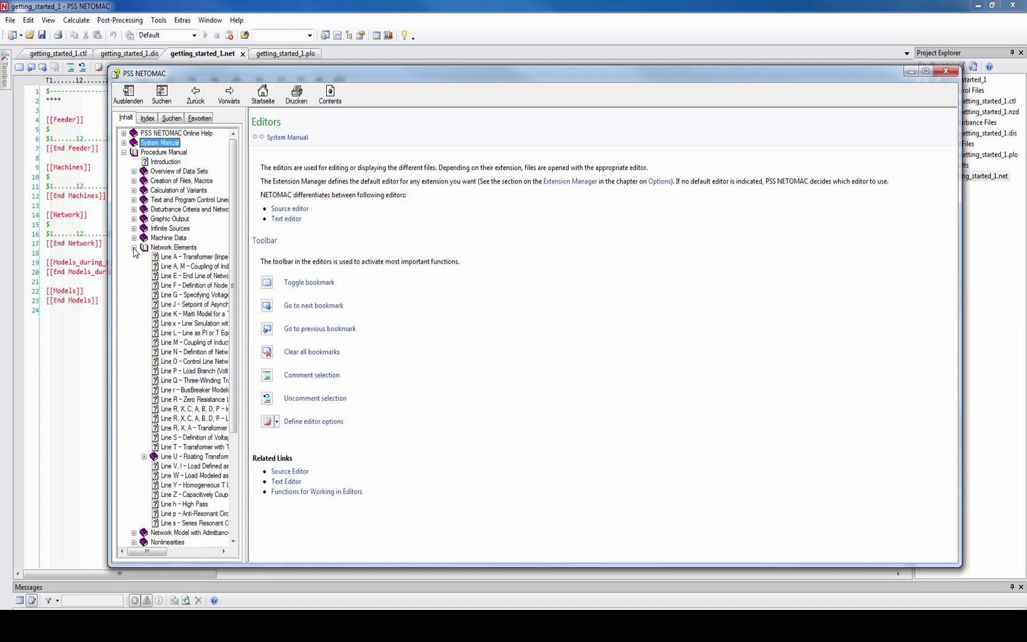
pyautogui.click(189, 334)
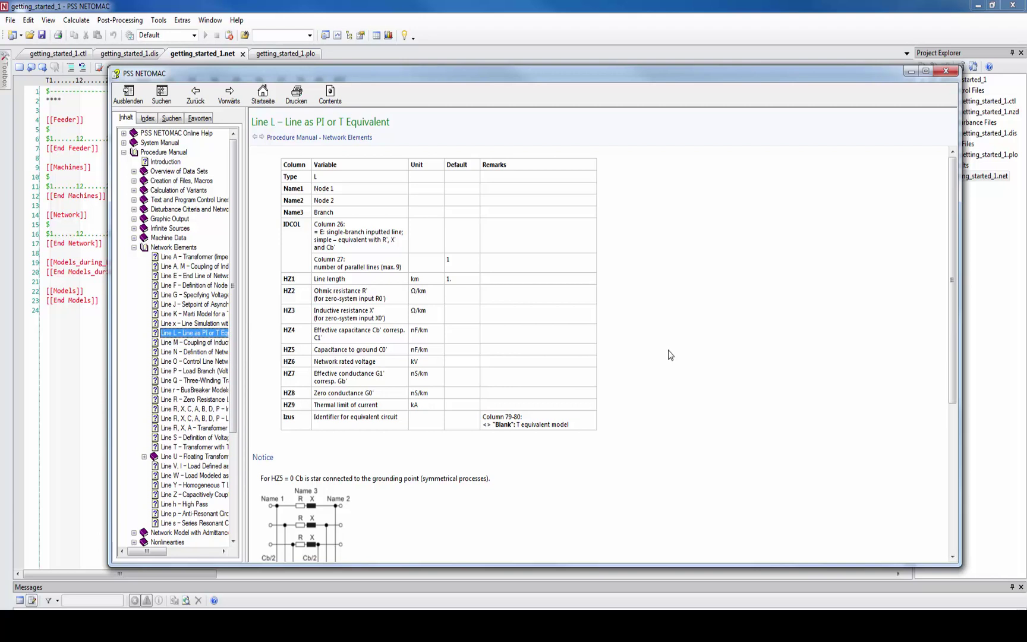
pyautogui.scroll(-2, 670, 355)
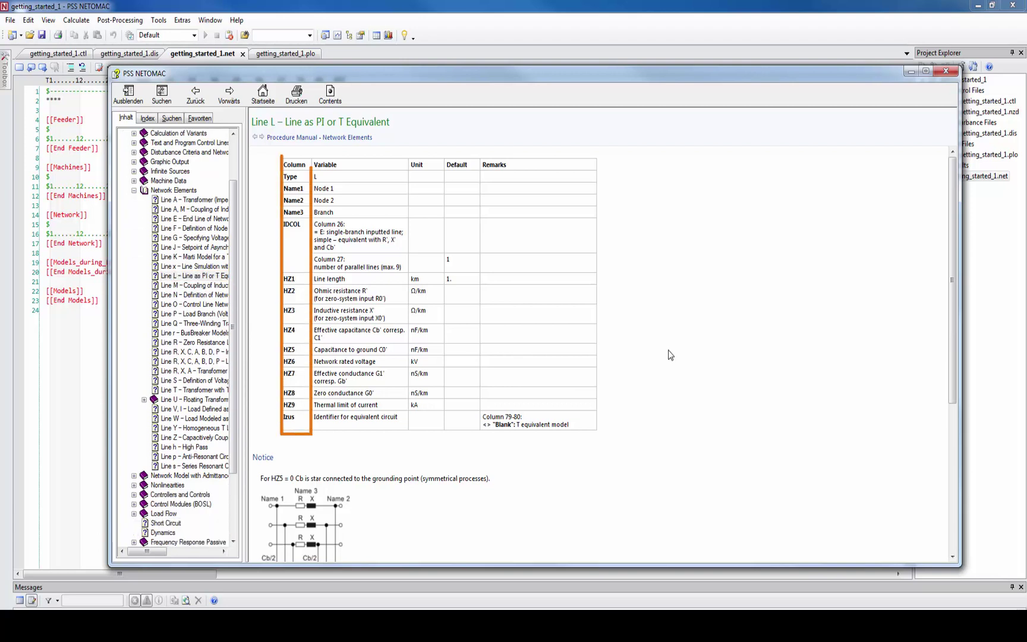